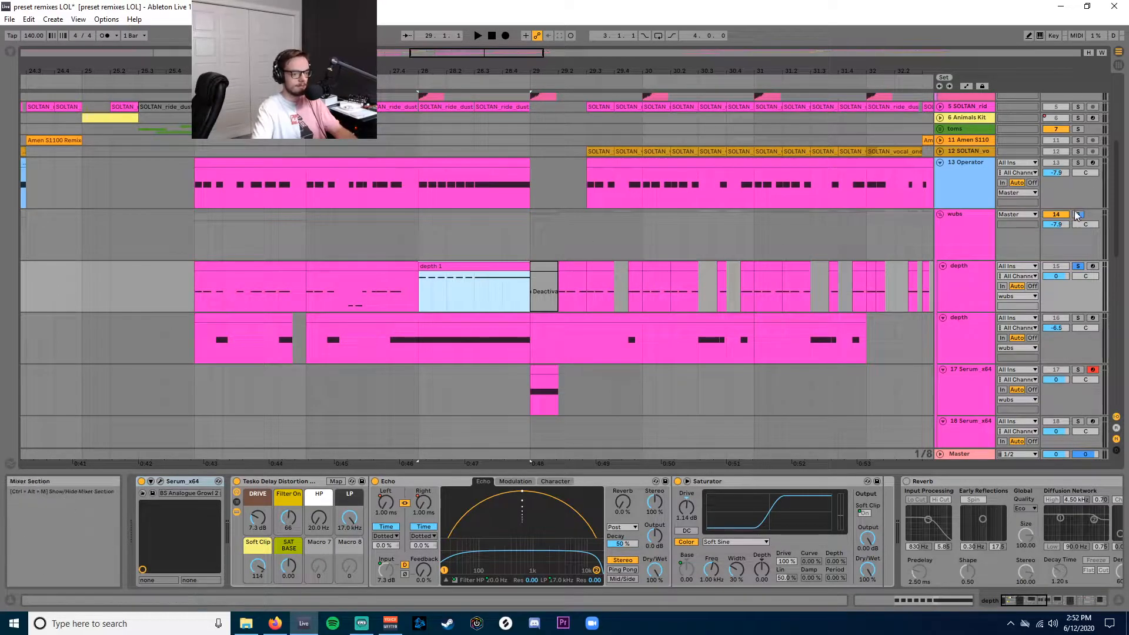
Step: Release the solo to play the full mix around bar 28, and solo the upper depth track again
{"action": "left_click", "coordinate": [1078, 215]}
{"action": "key", "text": "space"}
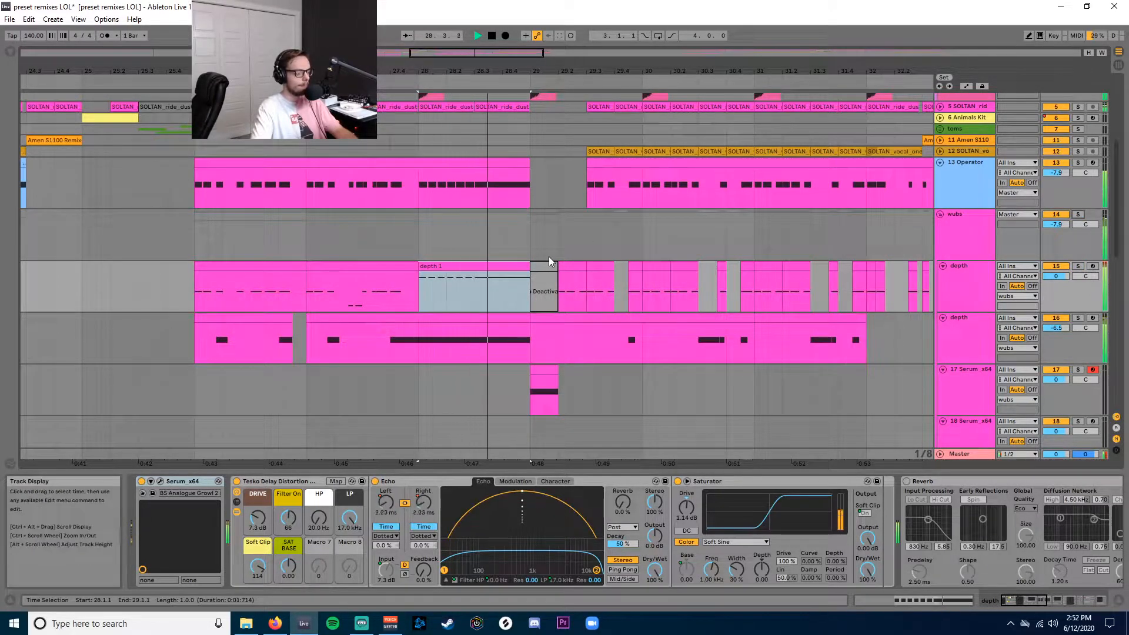
{"action": "left_click", "coordinate": [1079, 266]}
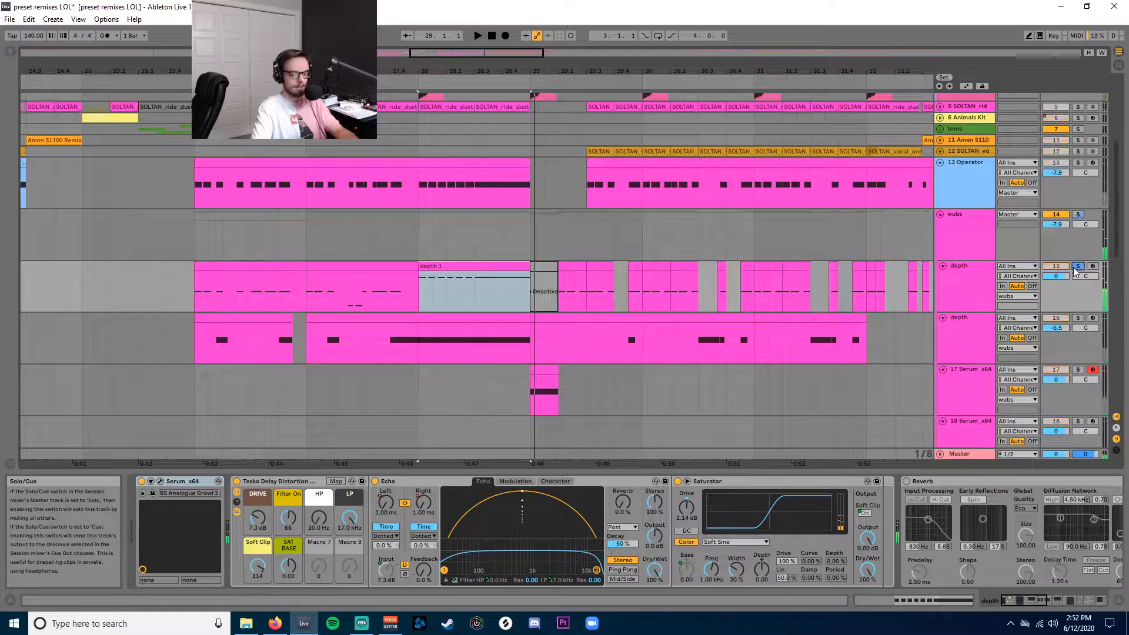
{"action": "left_click_drag", "start_coordinate": [433, 70], "coordinate": [433, 94]}
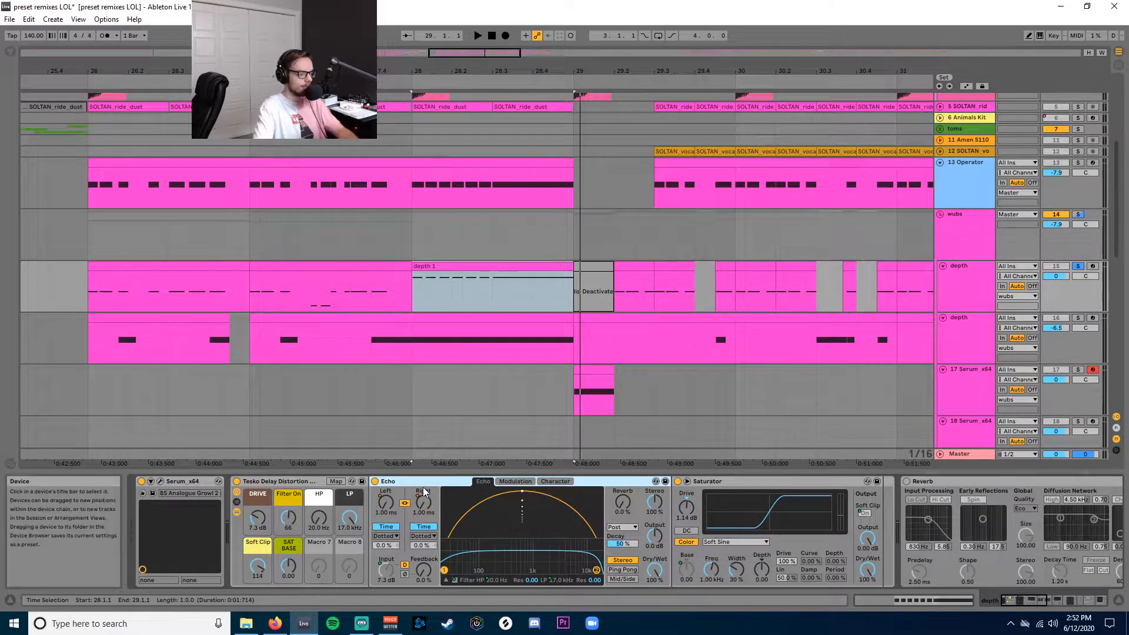
Step: Audition the soloed depth 1 clip with the Tesko Delay Distortion rack bypassed and enabled
{"action": "left_click", "coordinate": [237, 482]}
{"action": "key", "text": "space"}
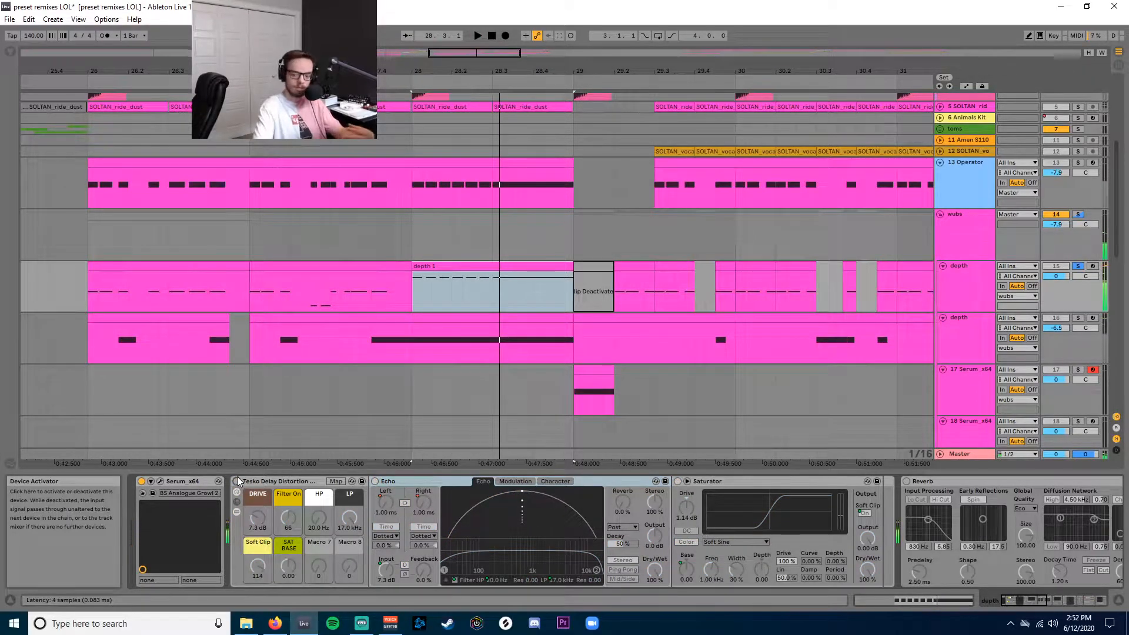
{"action": "left_click", "coordinate": [237, 483]}
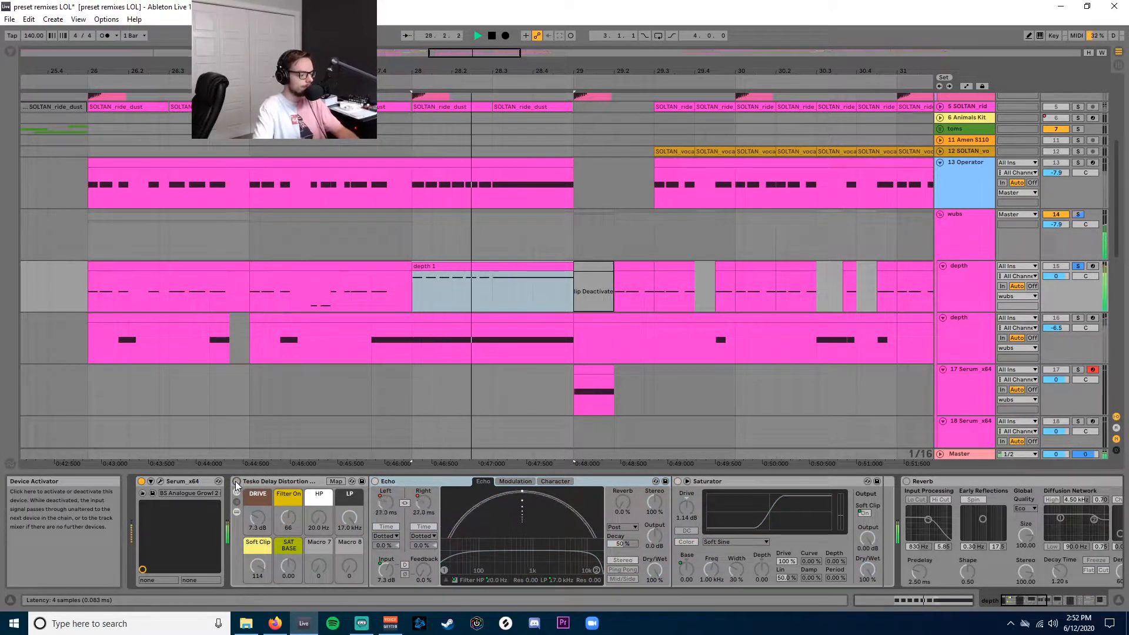
{"action": "key", "text": "space"}
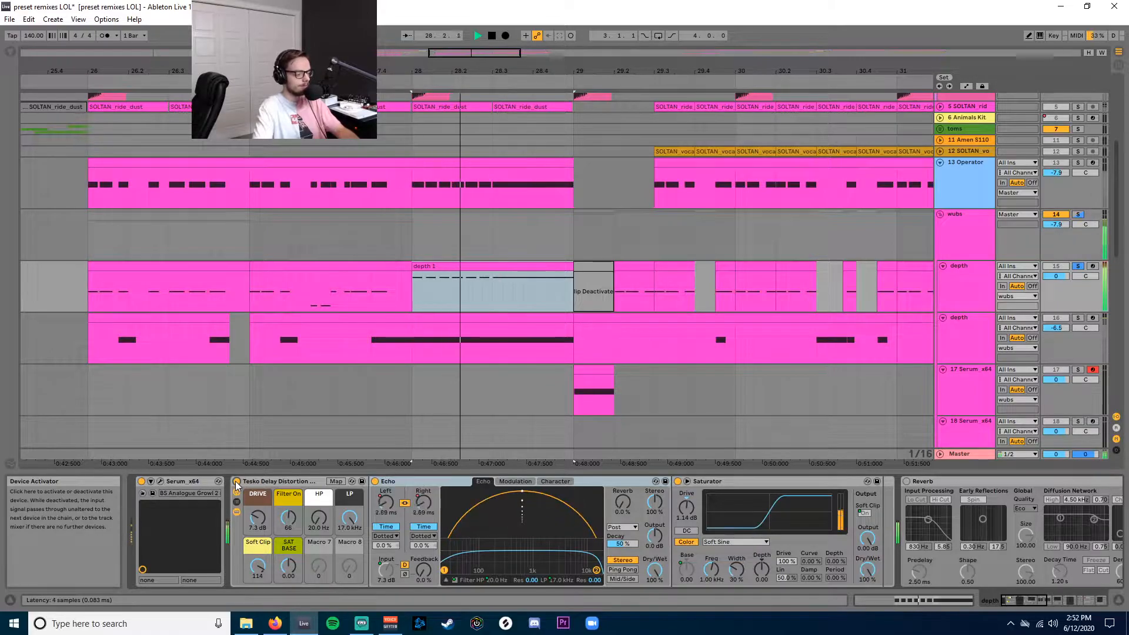
{"action": "key", "text": "space"}
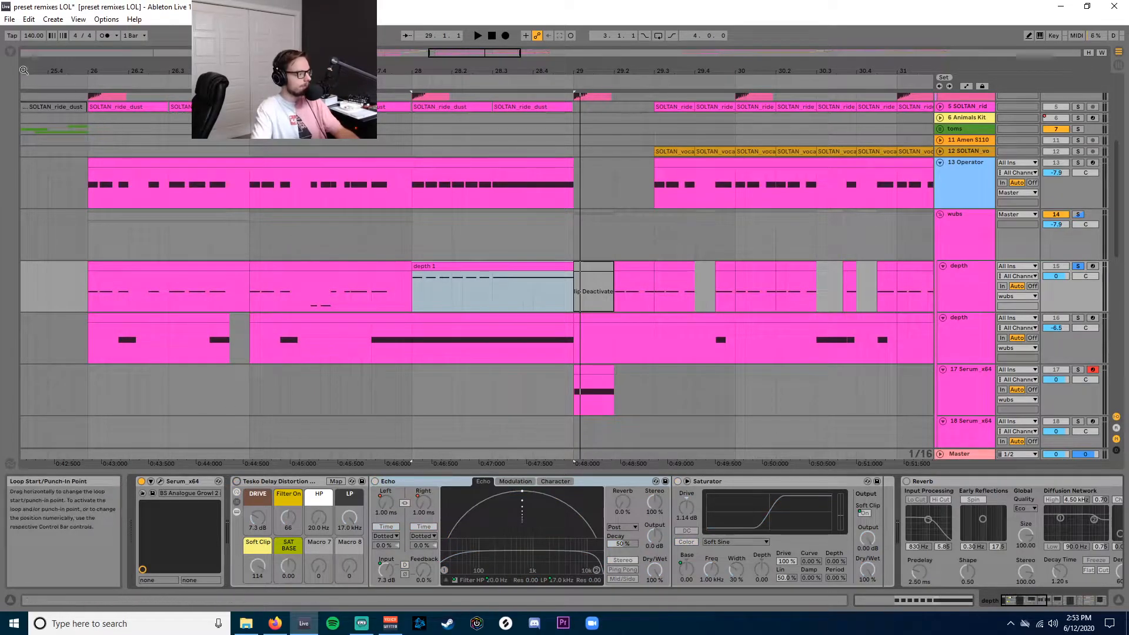
Step: Search the browser for "echo" and insert an Echo device between Serum_x64 and the Tesko Delay Distortion rack
{"action": "left_click", "coordinate": [10, 52]}
{"action": "left_click", "coordinate": [75, 56]}
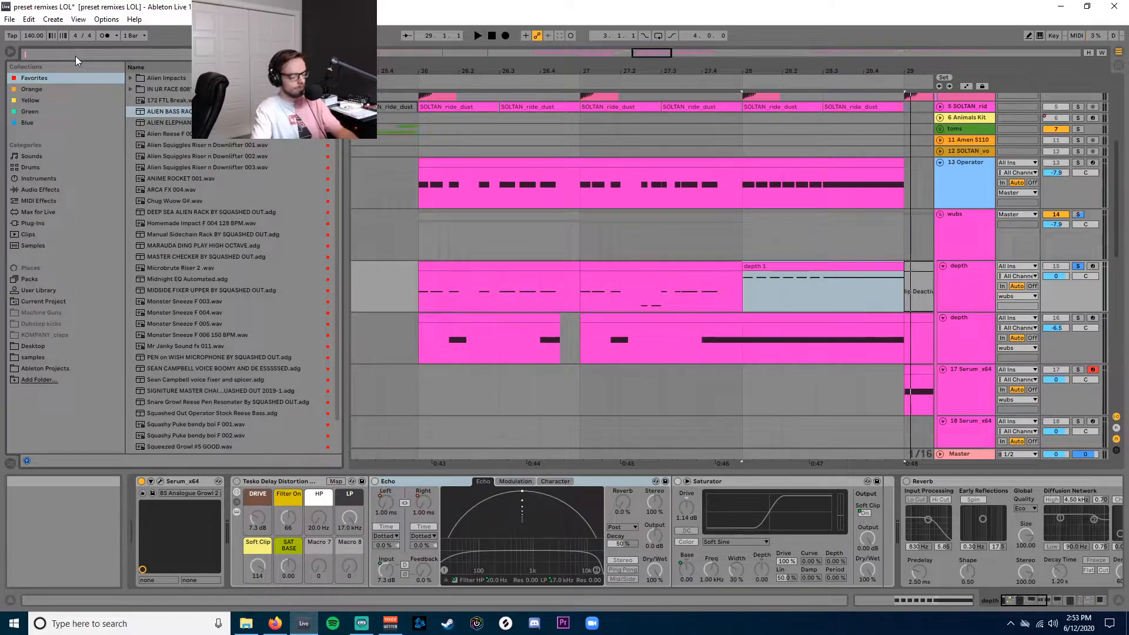
{"action": "type", "text": "echo"}
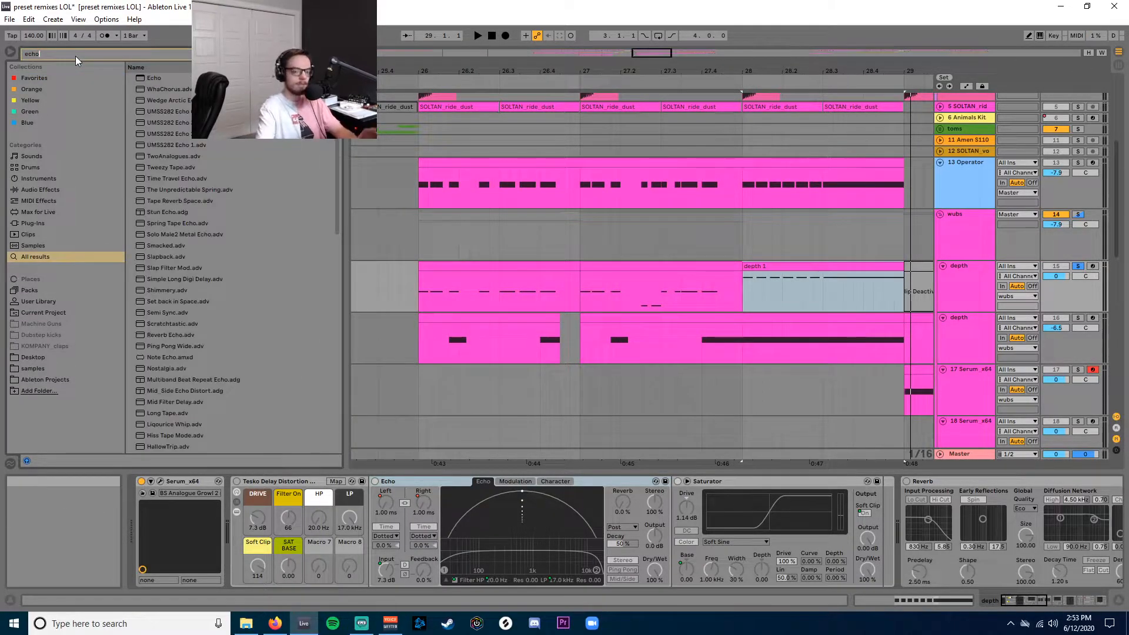
{"action": "left_click", "coordinate": [155, 77]}
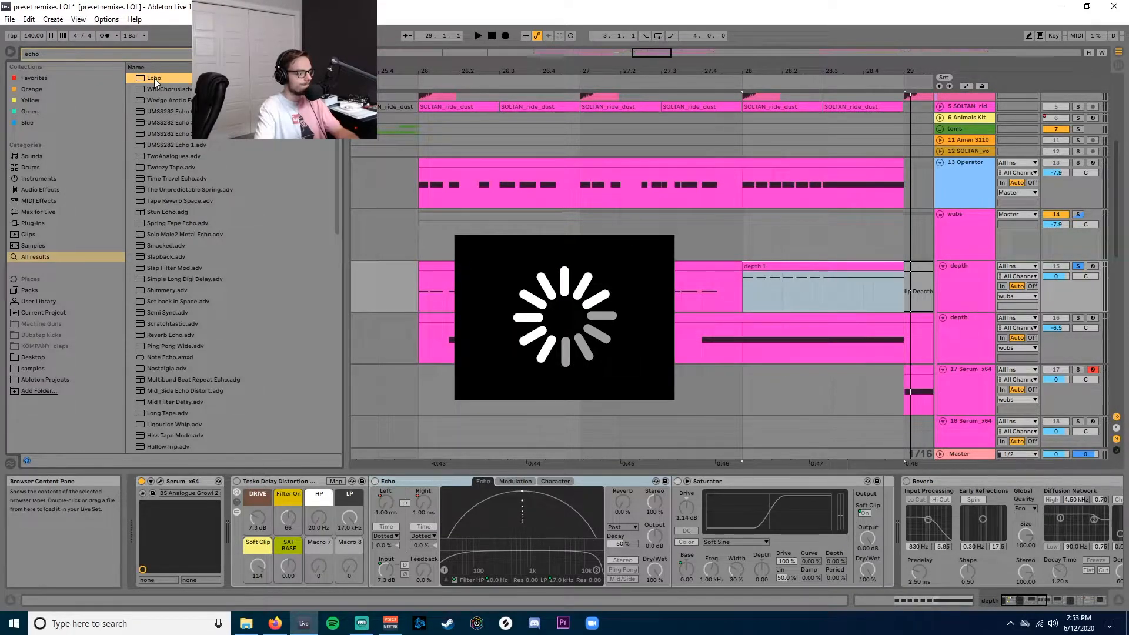
{"action": "left_click_drag", "start_coordinate": [150, 80], "coordinate": [216, 487]}
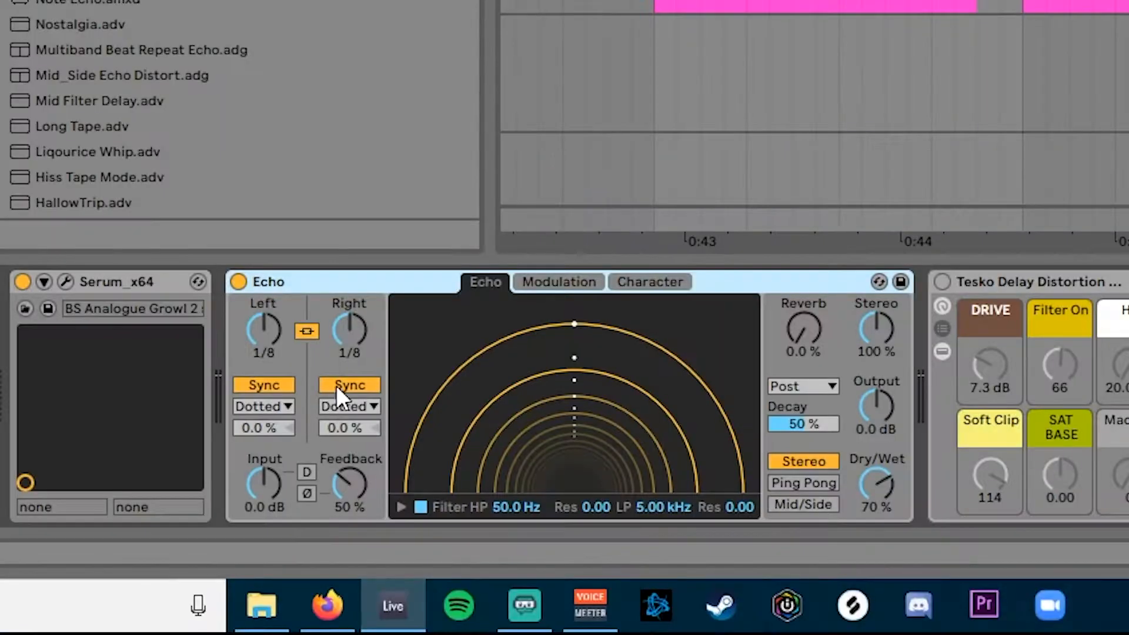
Step: Set the new Echo to Time mode with 1.00 ms delay, 0% feedback and 100% dry/wet, and turn off its filter
{"action": "left_click", "coordinate": [348, 385]}
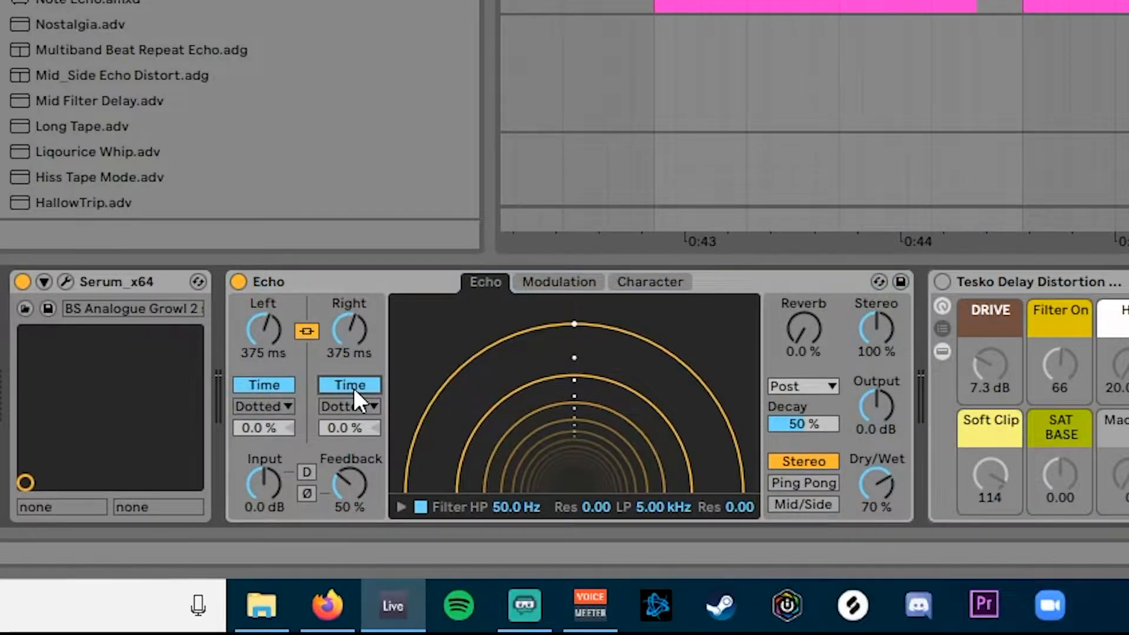
{"action": "left_click_drag", "start_coordinate": [360, 327], "coordinate": [360, 400]}
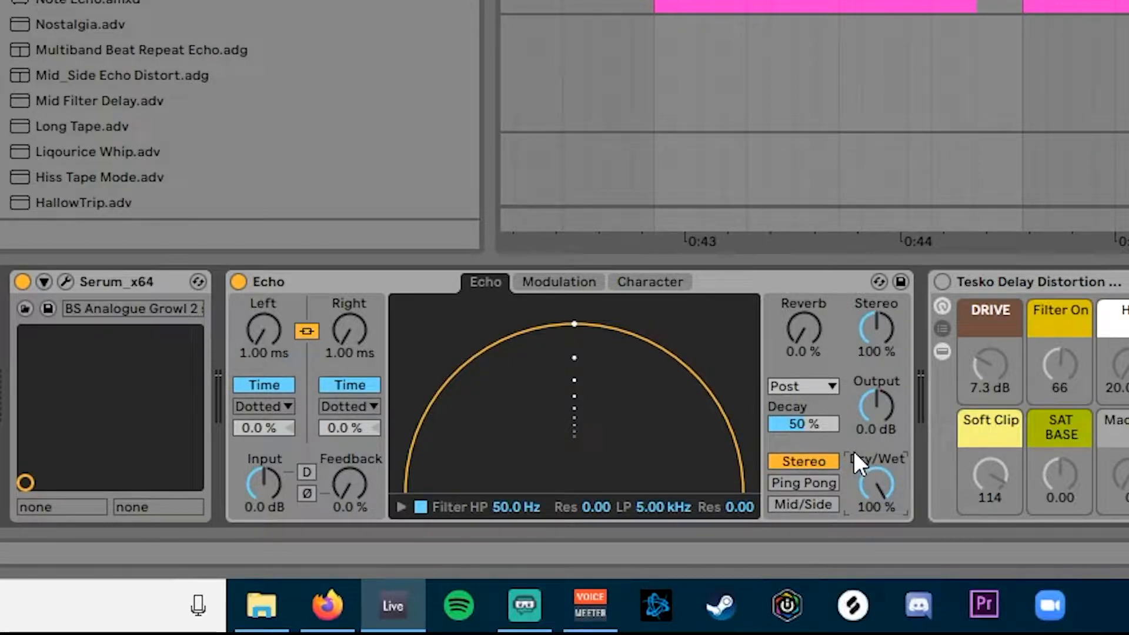
{"action": "left_click", "coordinate": [421, 507]}
{"action": "left_click", "coordinate": [401, 507]}
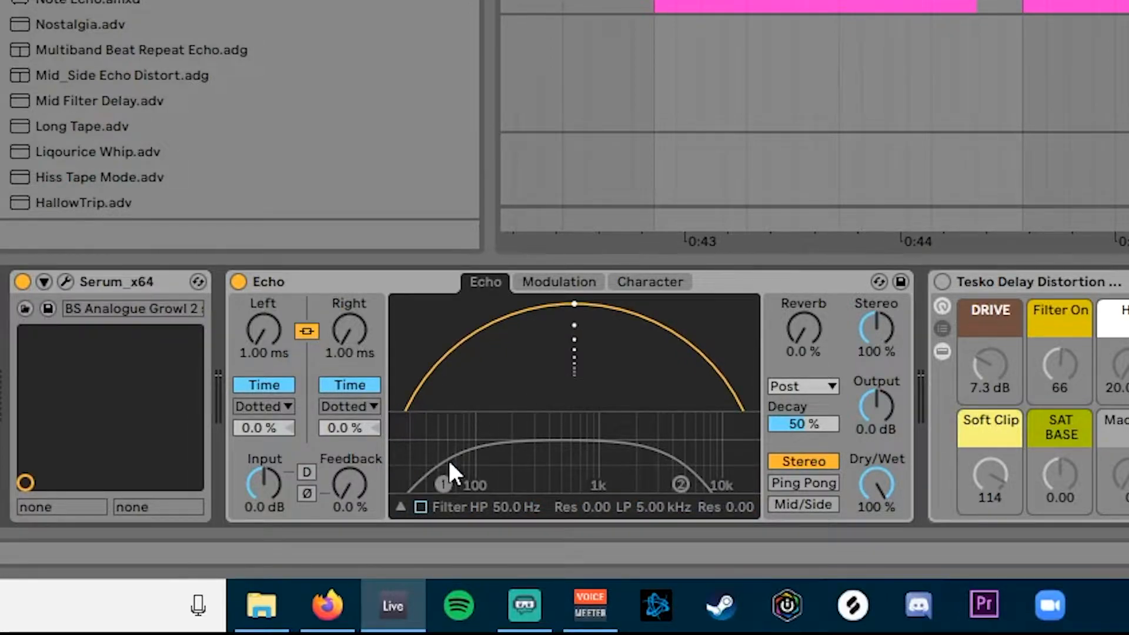
{"action": "left_click", "coordinate": [401, 507]}
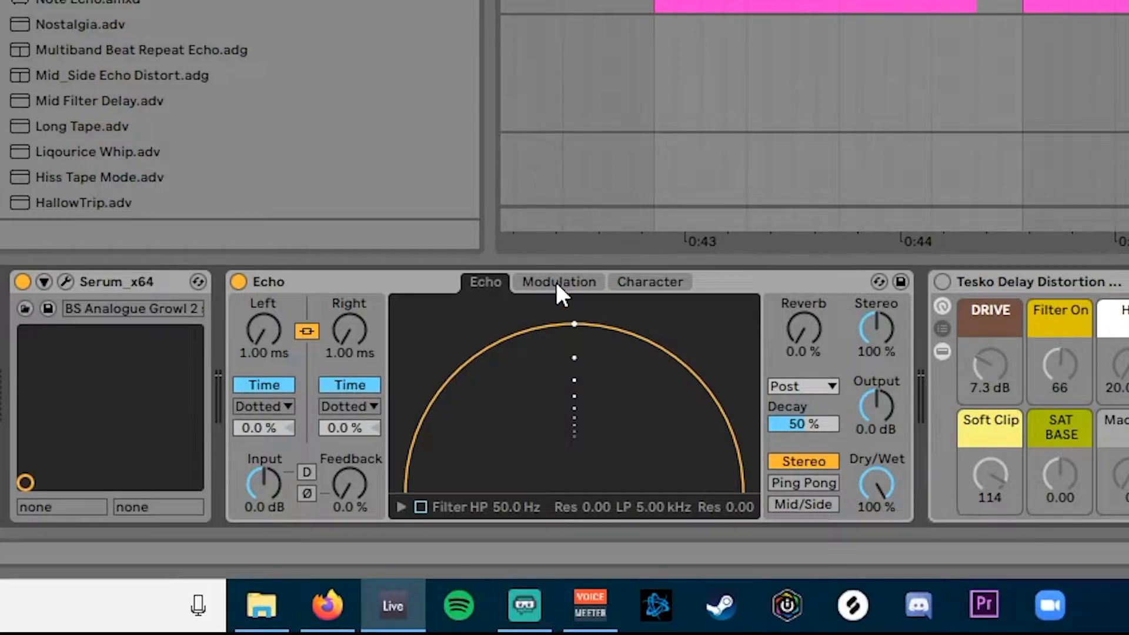
Step: Play the depth clip through the new Echo, starting playback inside the clip, while trying out its delay time
{"action": "key", "text": "space"}
{"action": "mouse_move", "coordinate": [333, 347]}
{"action": "left_mouse_down"}
{"action": "mouse_move", "coordinate": [333, 321]}
{"action": "mouse_move", "coordinate": [333, 348]}
{"action": "left_mouse_up"}
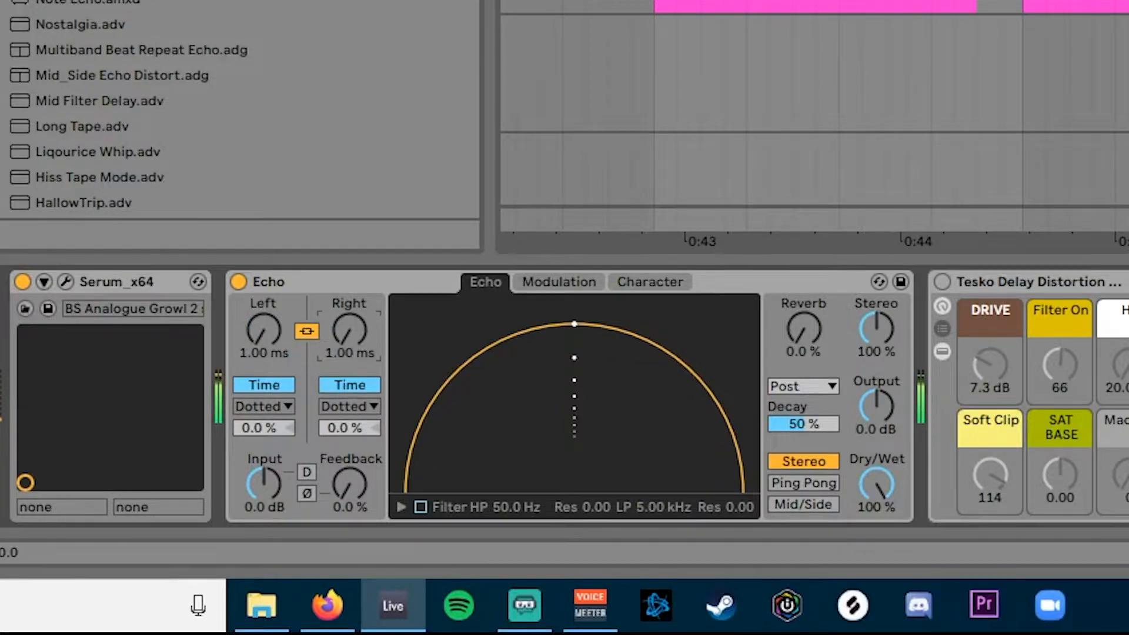
{"action": "left_click", "coordinate": [677, 3]}
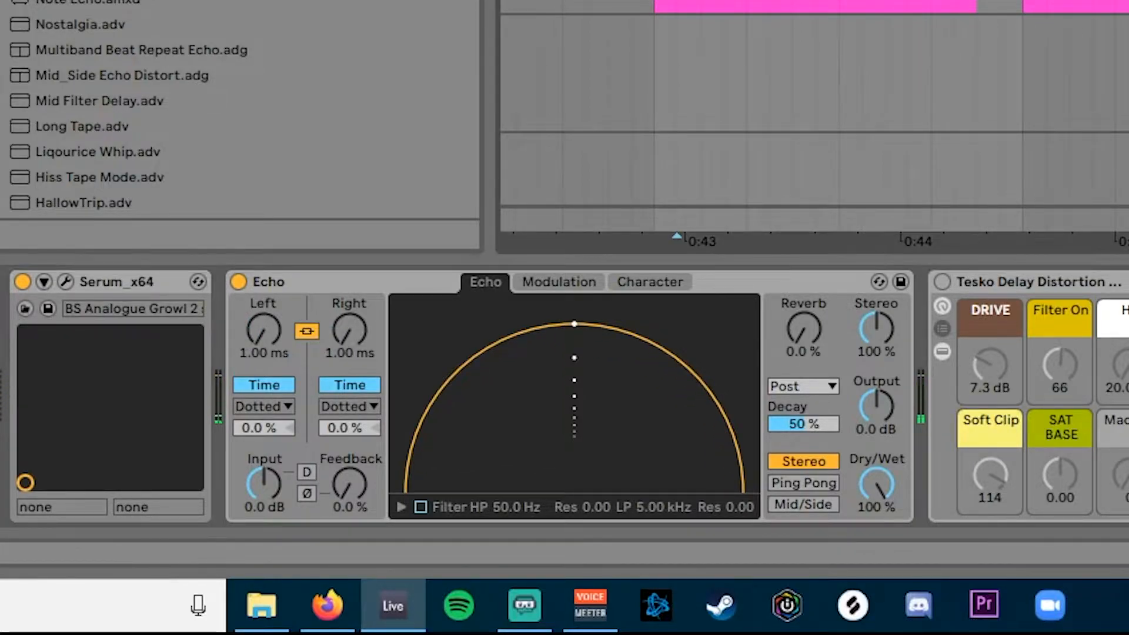
{"action": "key", "text": "space"}
{"action": "mouse_move", "coordinate": [262, 353]}
{"action": "left_mouse_down"}
{"action": "mouse_move", "coordinate": [262, 335]}
{"action": "mouse_move", "coordinate": [263, 353]}
{"action": "left_mouse_up"}
{"action": "scroll", "coordinate": [814, 118], "scroll_direction": "down", "scroll_amount": 5}
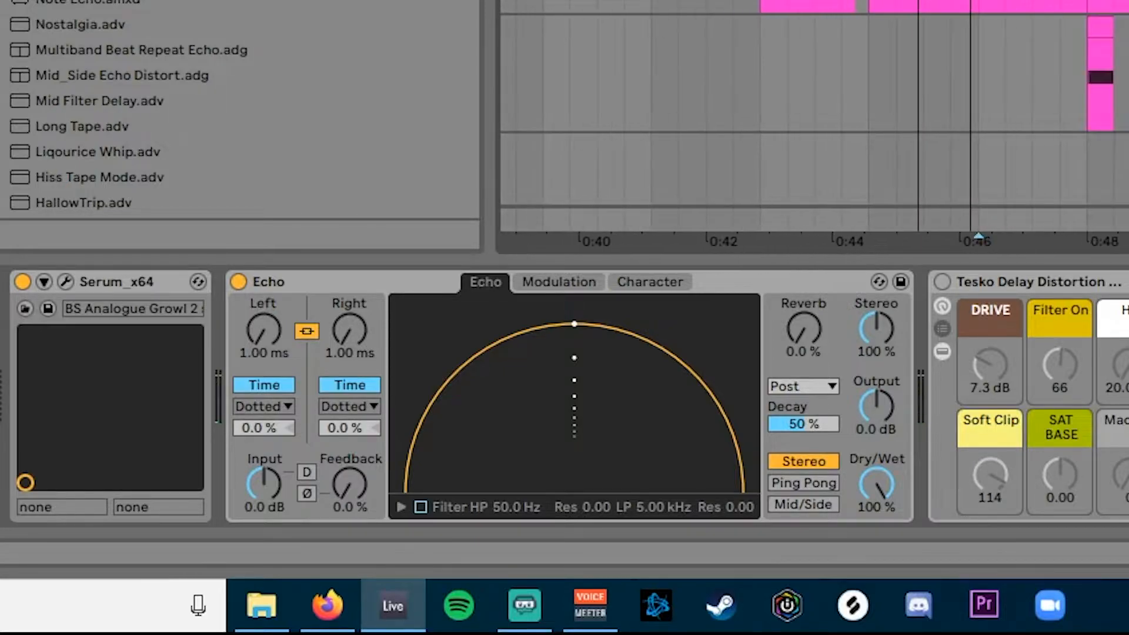
Step: Raise the new Echo's linked delay time through 150 ms to 190 ms, and return it to 1.00 ms
{"action": "mouse_move", "coordinate": [351, 330]}
{"action": "left_mouse_down"}
{"action": "mouse_move", "coordinate": [351, 277]}
{"action": "mouse_move", "coordinate": [351, 353]}
{"action": "left_mouse_up"}
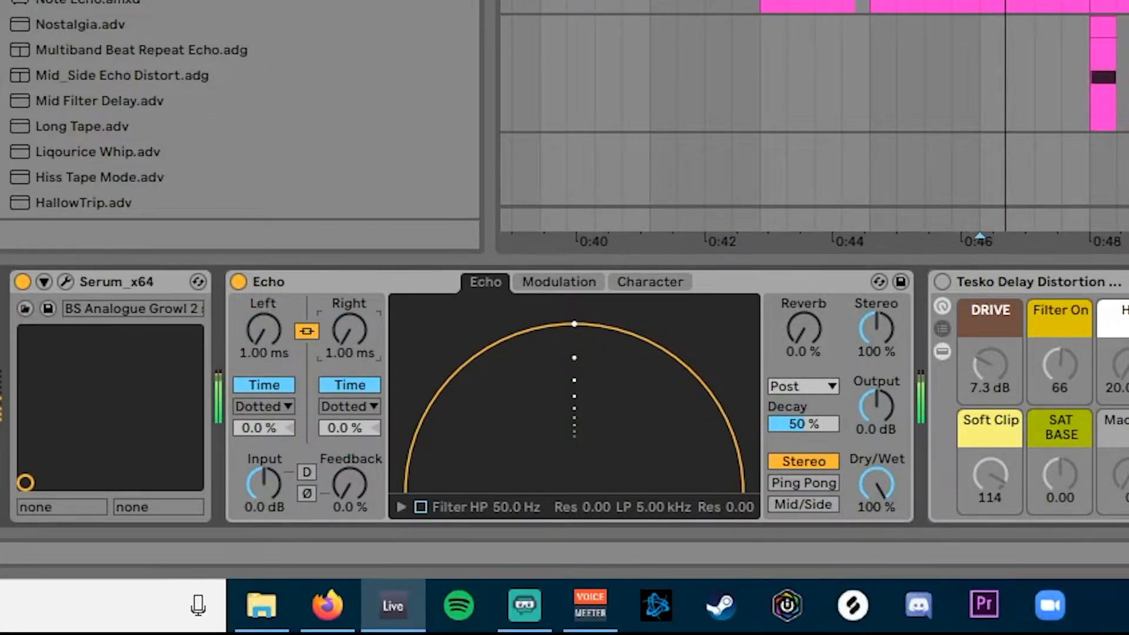
{"action": "left_click_drag", "start_coordinate": [351, 306], "coordinate": [351, 259]}
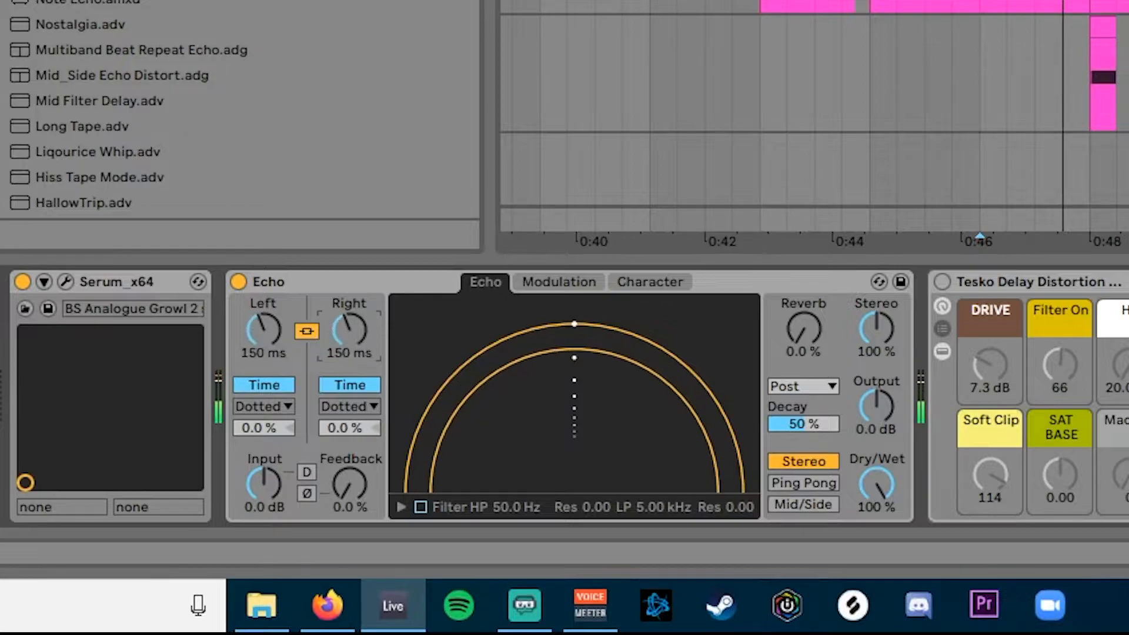
{"action": "left_click_drag", "start_coordinate": [344, 331], "coordinate": [344, 320]}
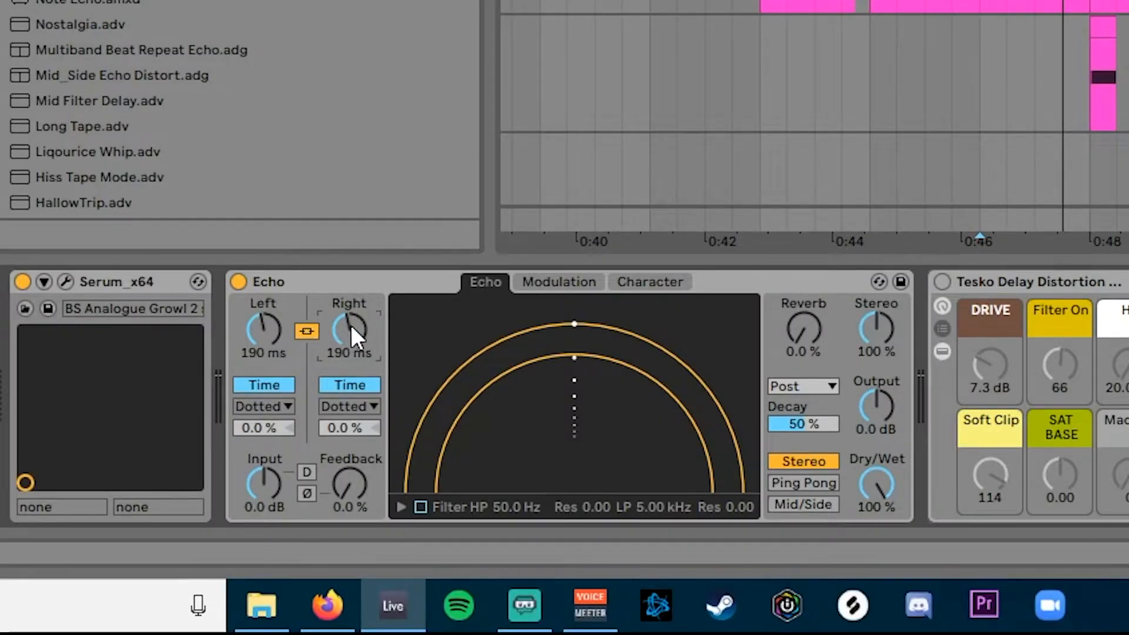
{"action": "left_click_drag", "start_coordinate": [352, 327], "coordinate": [351, 377]}
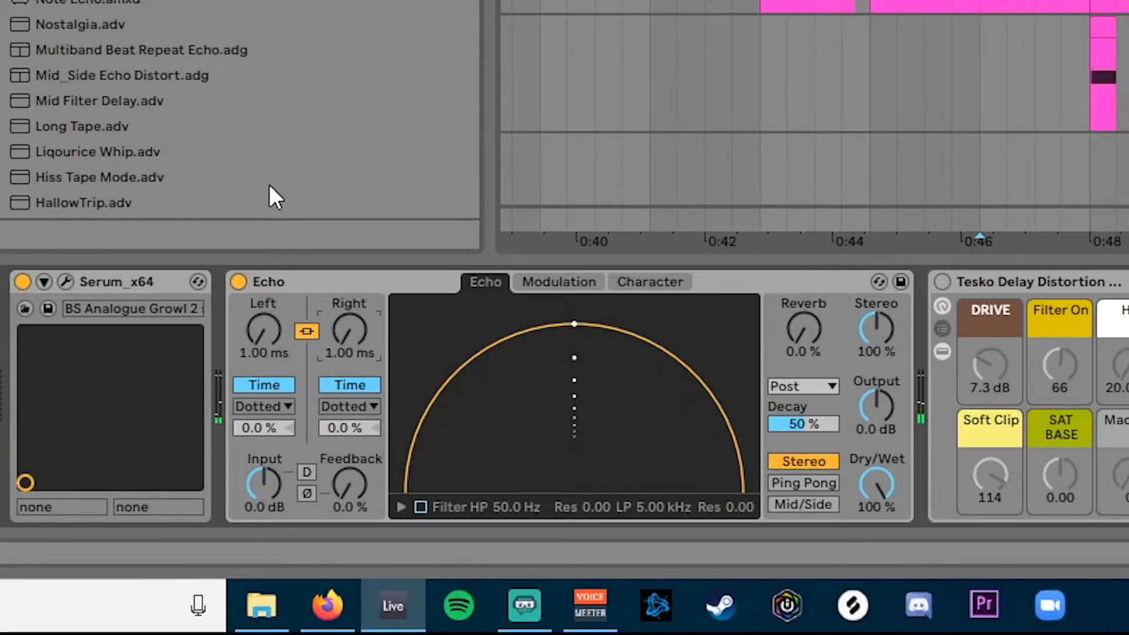
Step: Delete the added Echo device that follows Serum_x64
{"action": "left_click", "coordinate": [239, 282]}
{"action": "left_click", "coordinate": [797, 288]}
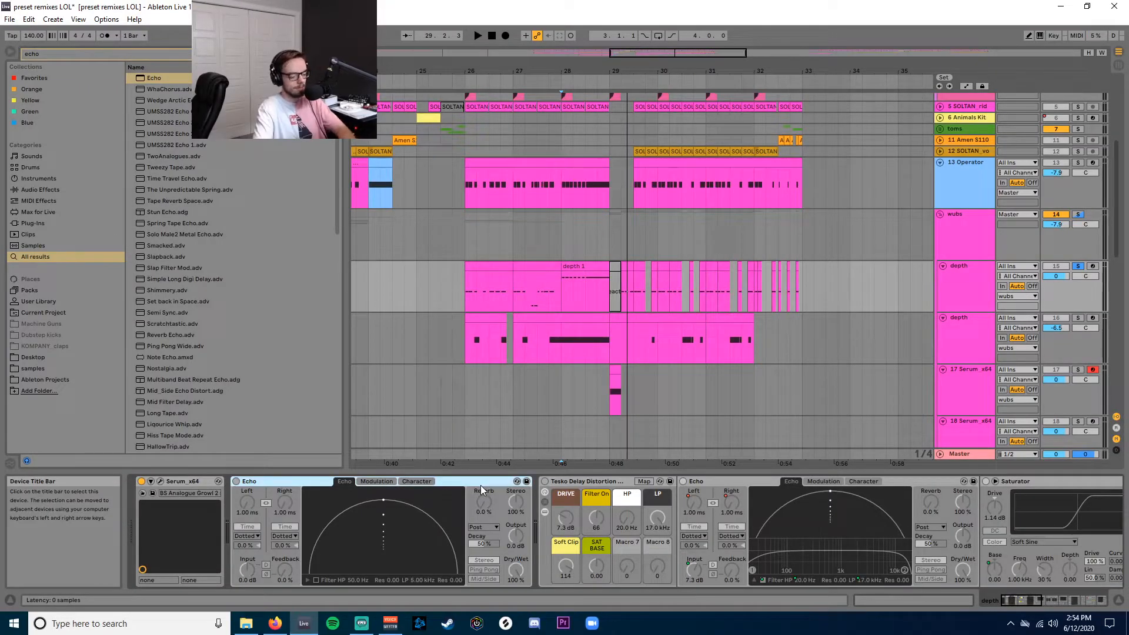
{"action": "key", "text": "Delete"}
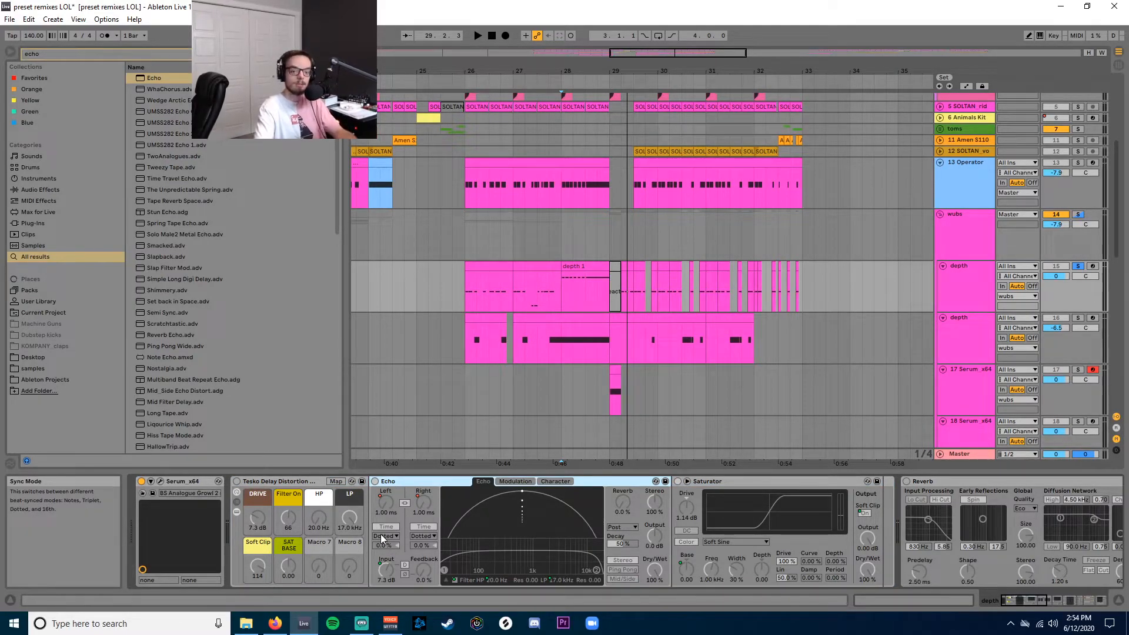
Step: Compare the depth clip with the Tesko Delay Distortion rack on and off, leaving the rack enabled
{"action": "left_click", "coordinate": [236, 482]}
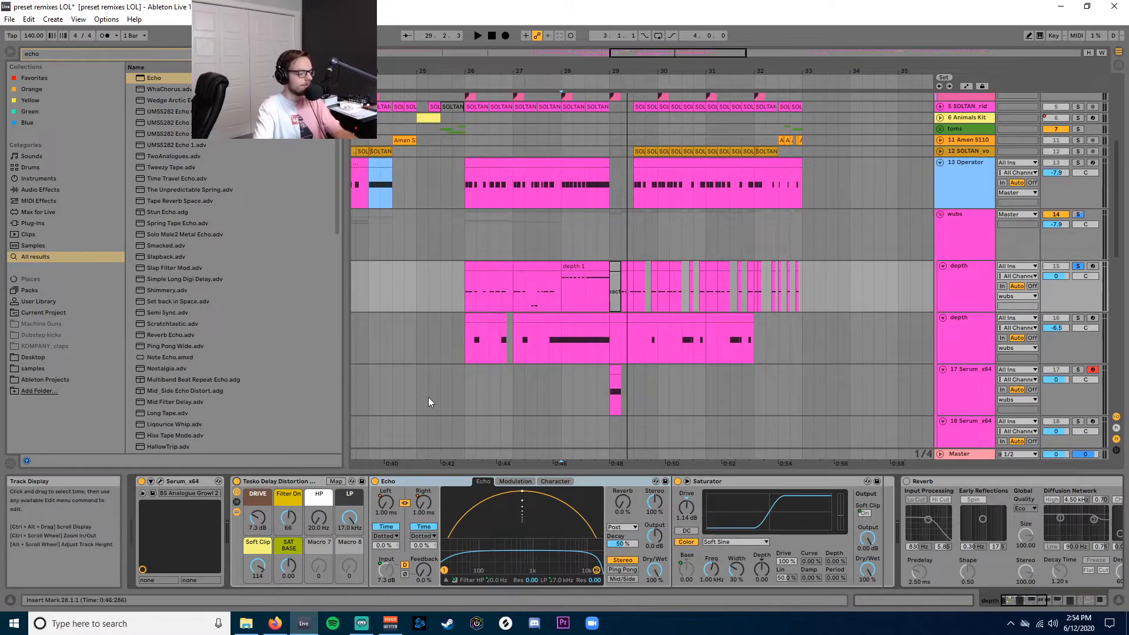
{"action": "left_click", "coordinate": [236, 482]}
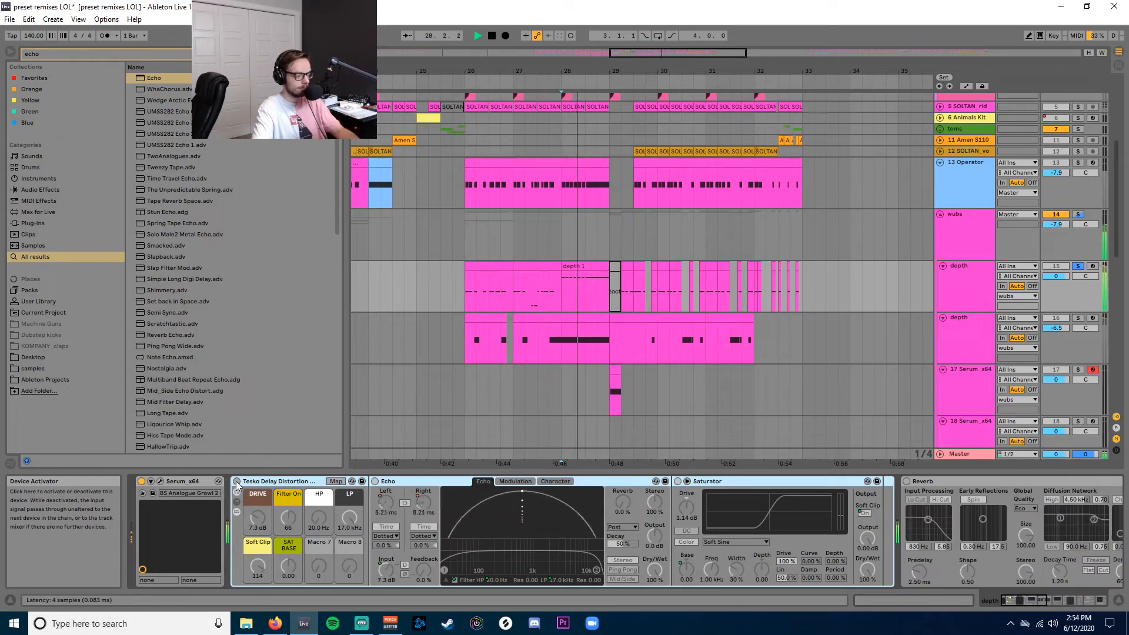
{"action": "left_click", "coordinate": [236, 482]}
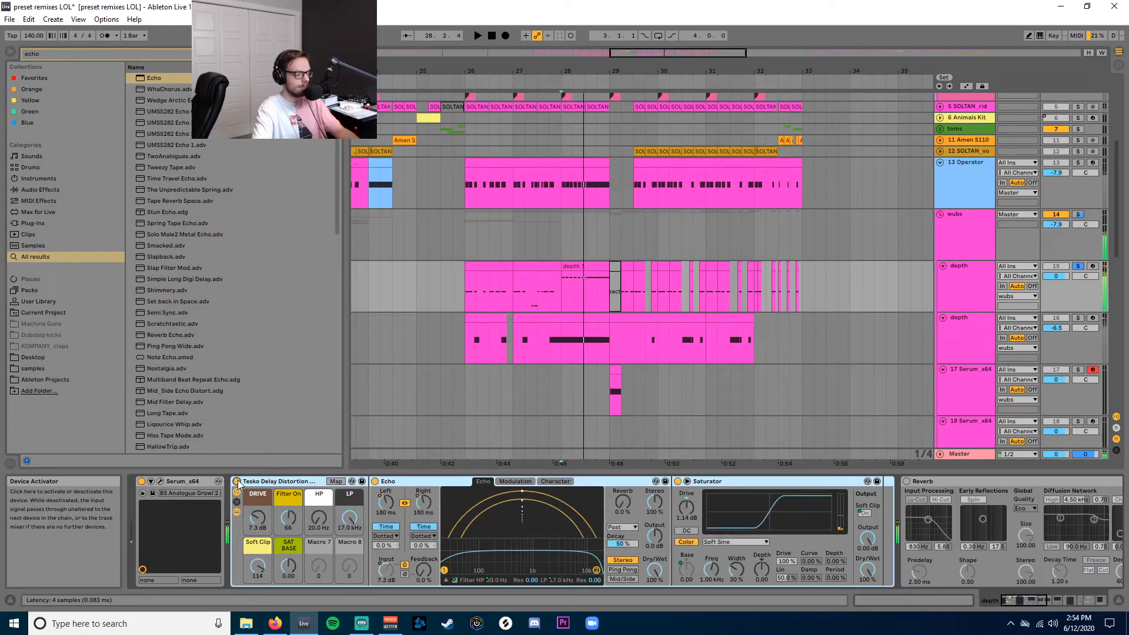
{"action": "key", "text": "space"}
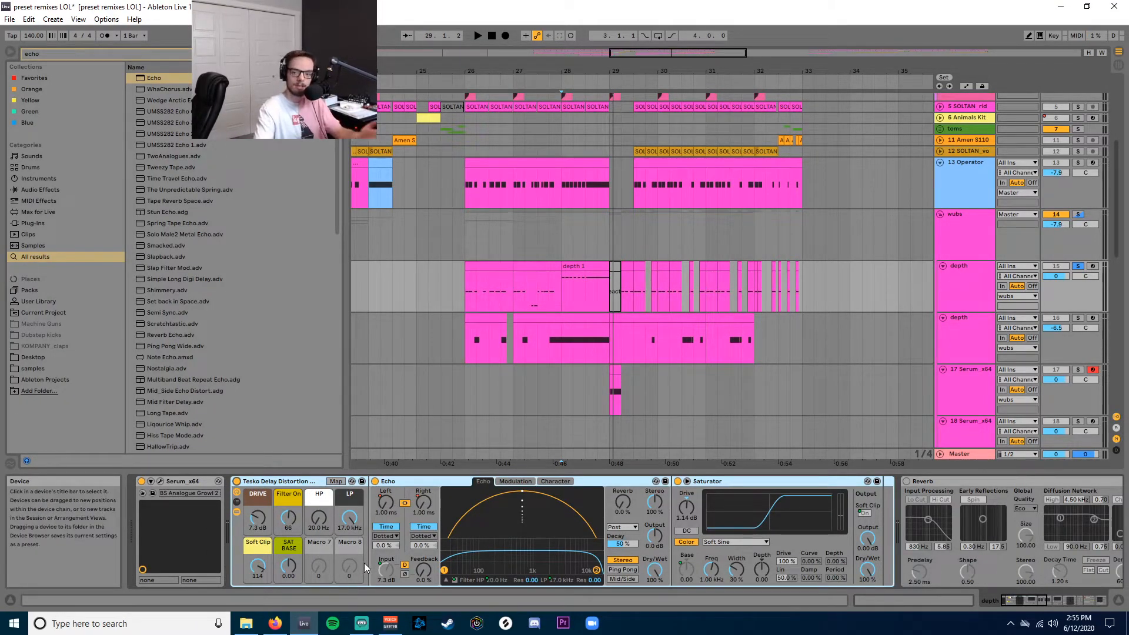
Step: Switch to the Defyre web portal and browse the Artist Workshop Series groups 051 - 060, 041 - 050 and 031 - 040
{"action": "mouse_move", "coordinate": [305, 623]}
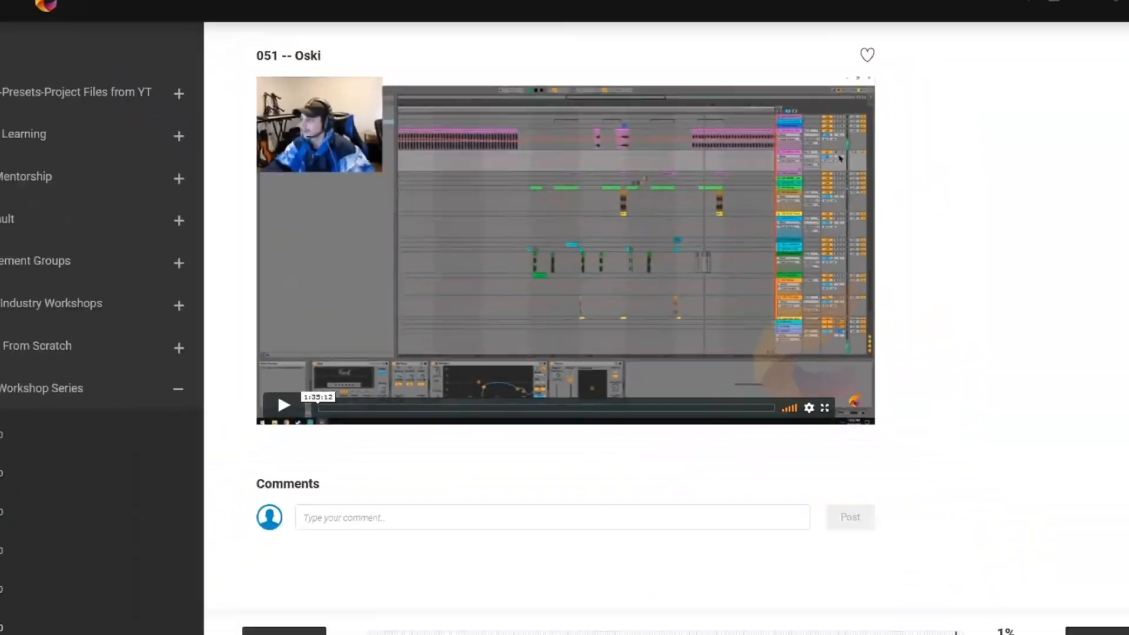
{"action": "left_click", "coordinate": [43, 601]}
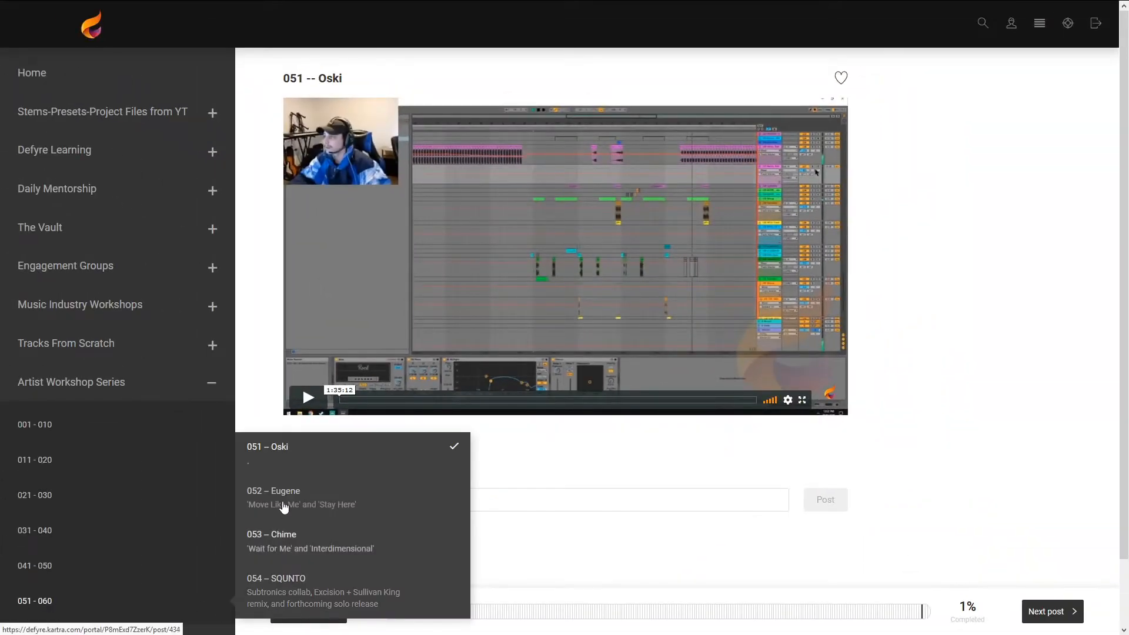
{"action": "left_click", "coordinate": [36, 565]}
{"action": "scroll", "coordinate": [300, 530], "scroll_direction": "down", "scroll_amount": 3}
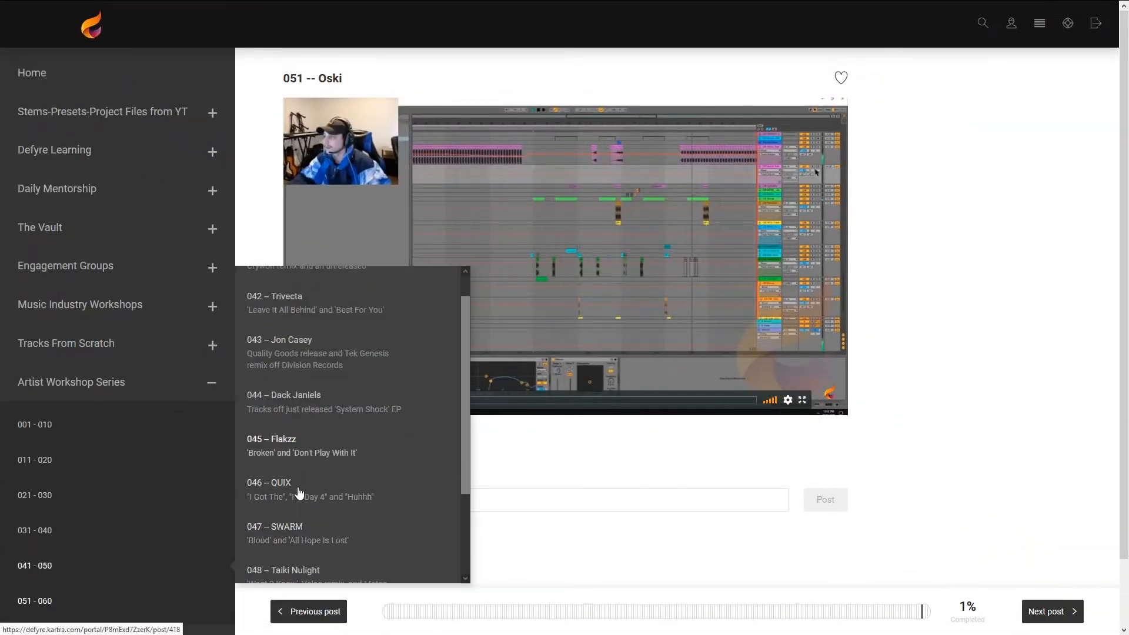
{"action": "left_click", "coordinate": [41, 532]}
{"action": "scroll", "coordinate": [312, 468], "scroll_direction": "down", "scroll_amount": 3}
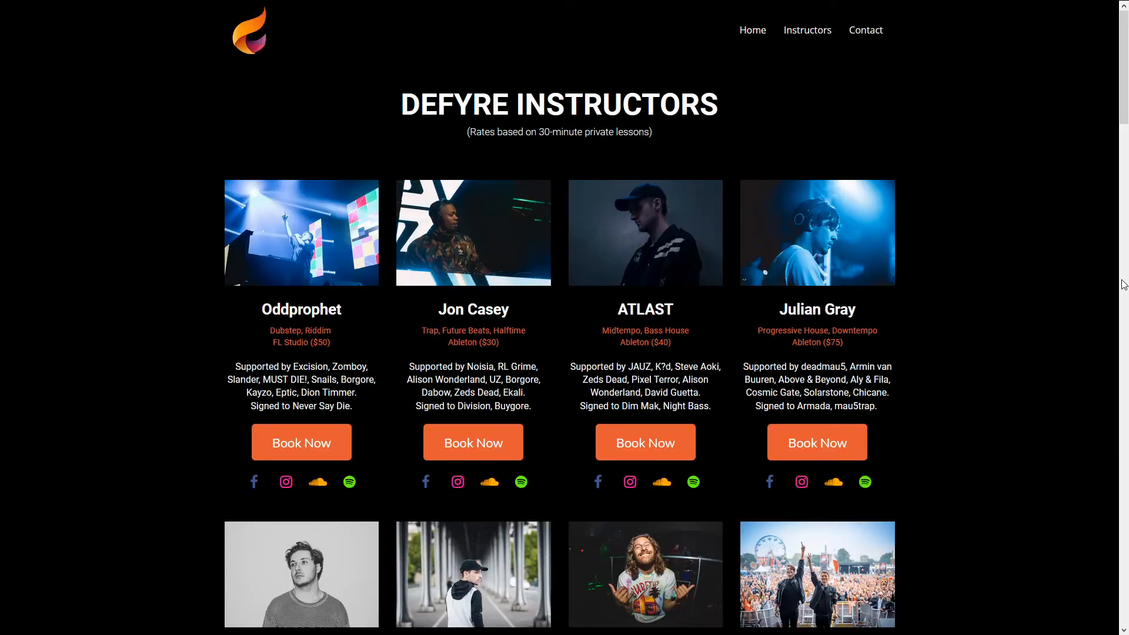
Step: Look through the Defyre Instructors page to review the instructors' genres, software and lesson rates
{"action": "scroll", "coordinate": [1122, 288], "scroll_direction": "down", "scroll_amount": 2}
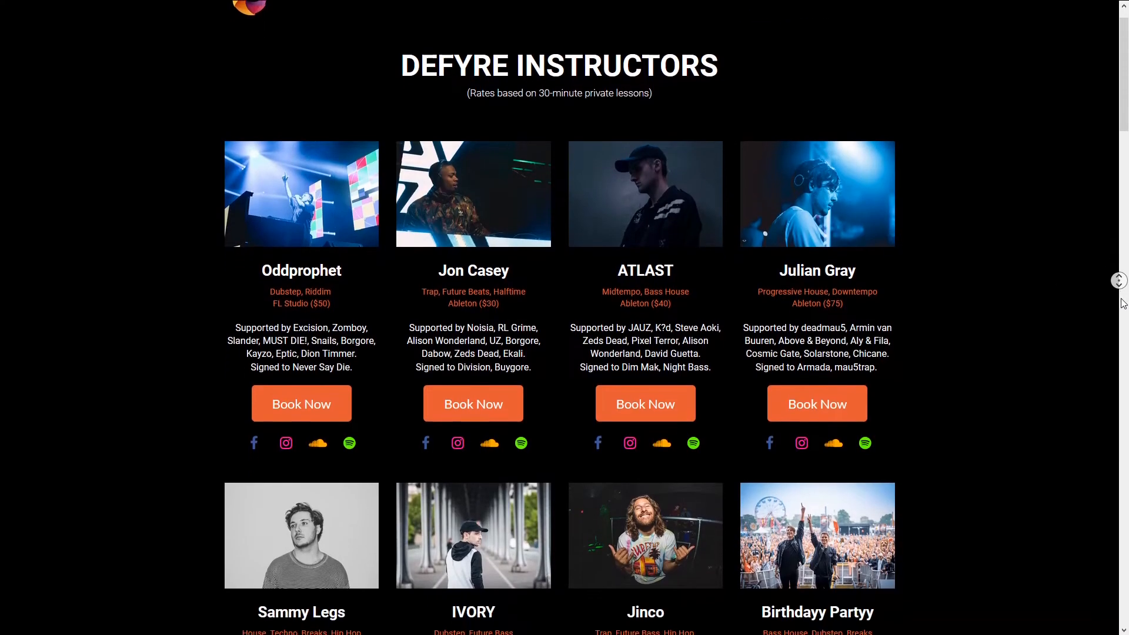
{"action": "scroll", "coordinate": [1121, 289], "scroll_direction": "down", "scroll_amount": 2}
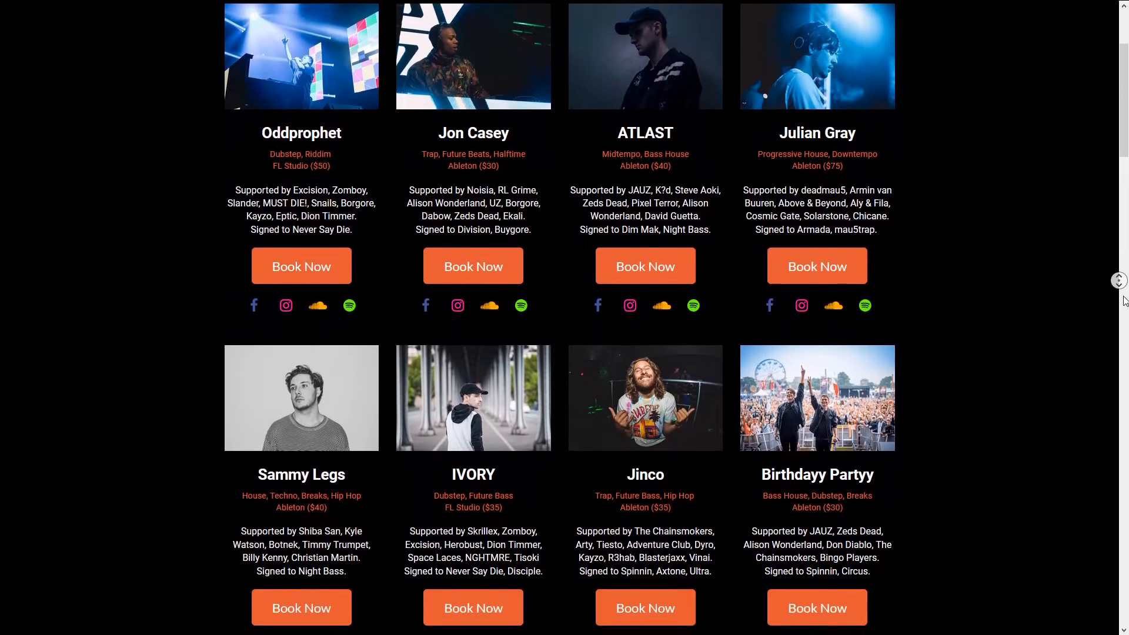
{"action": "scroll", "coordinate": [1122, 288], "scroll_direction": "down", "scroll_amount": 1}
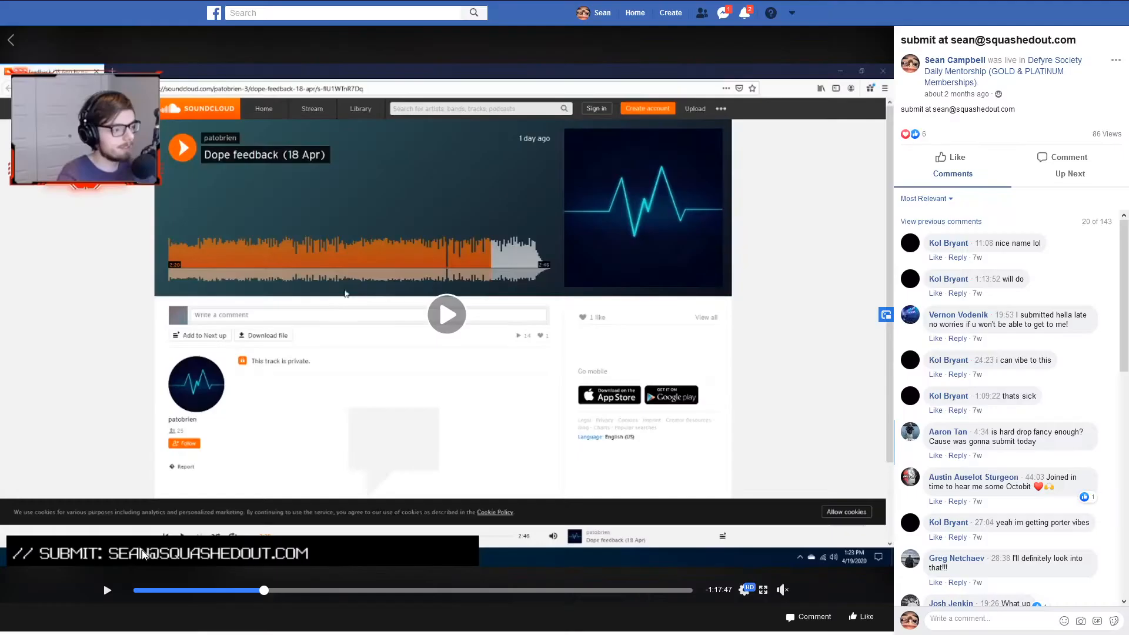
Step: Play the recorded Daily Mentorship feedback stream and open the portal's Stems-Presets-Project Files from YT section
{"action": "left_click", "coordinate": [108, 591]}
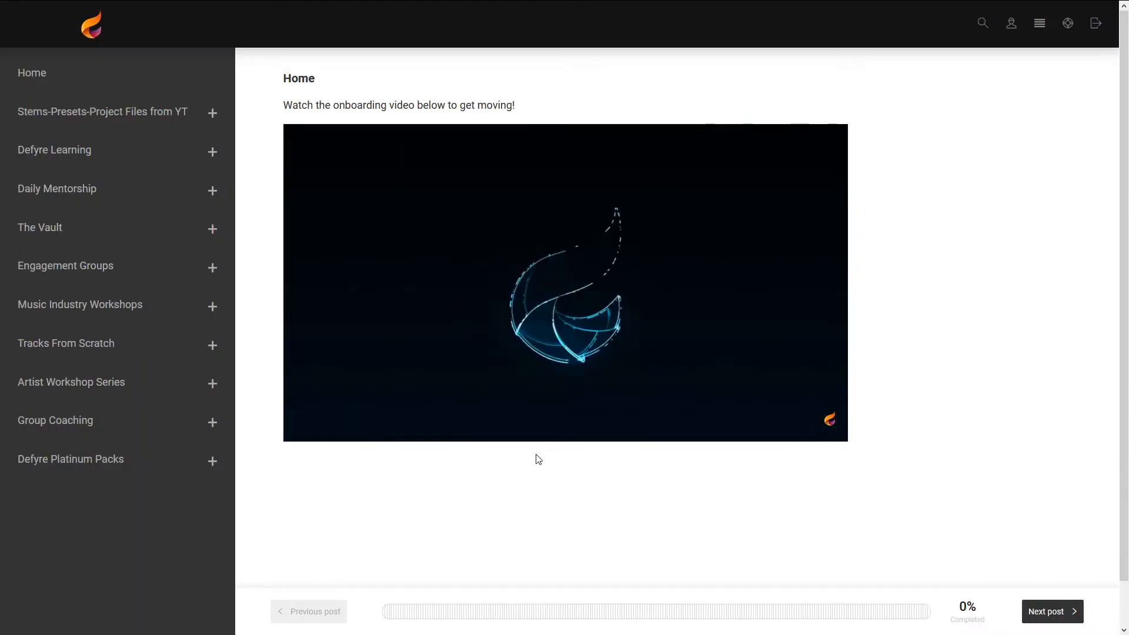
{"action": "left_click", "coordinate": [42, 115]}
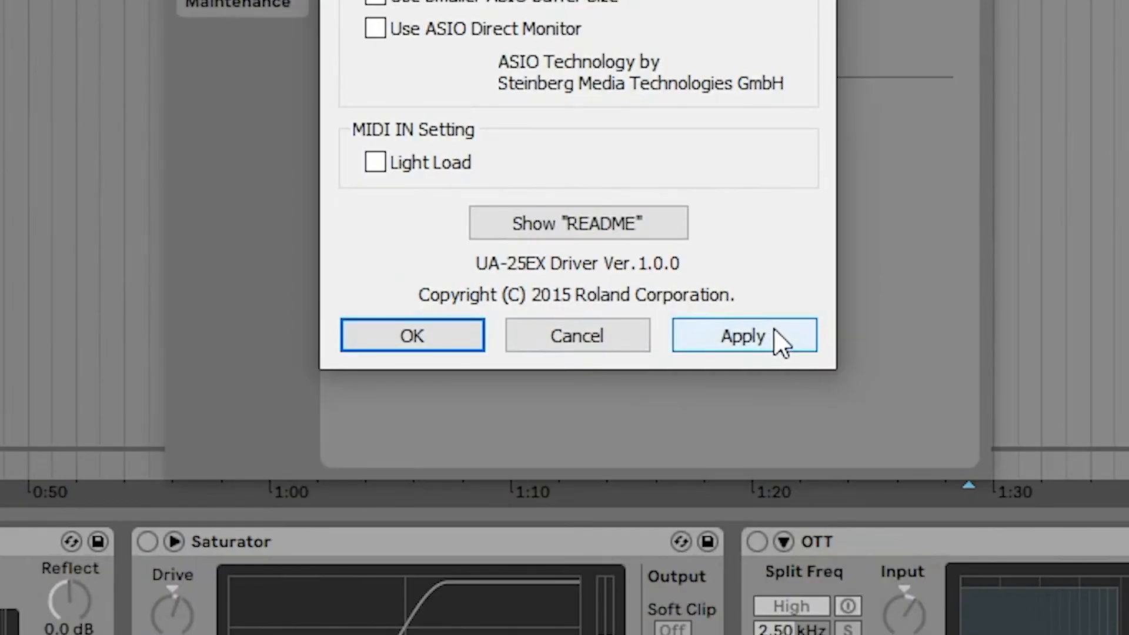
Step: Apply the settings in the UA-25EX audio driver dialog
{"action": "left_click", "coordinate": [775, 331]}
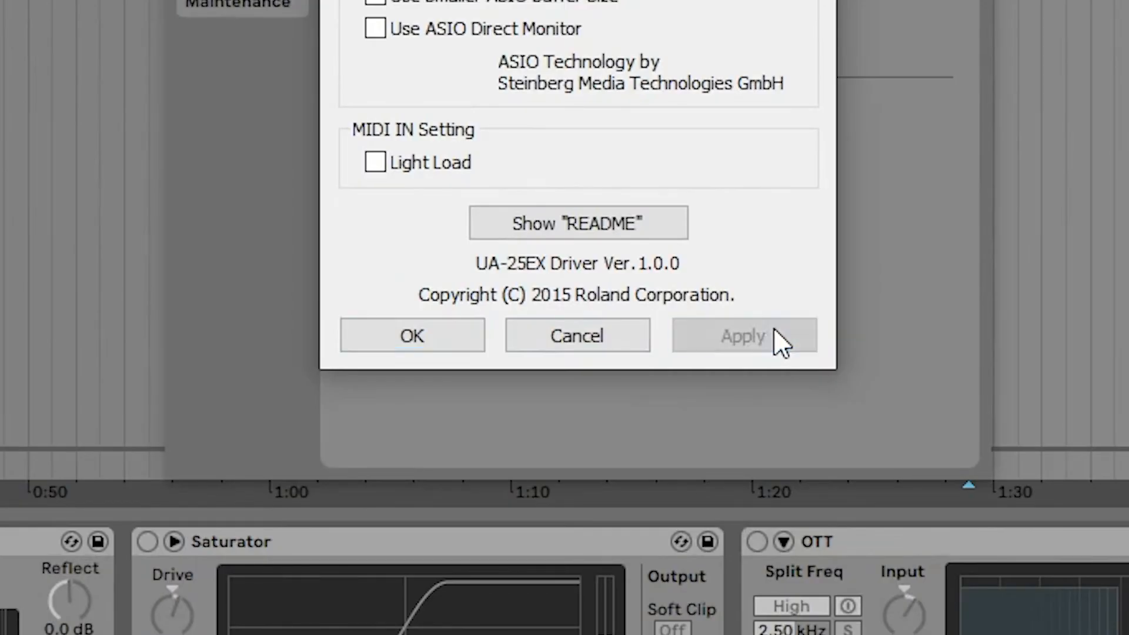